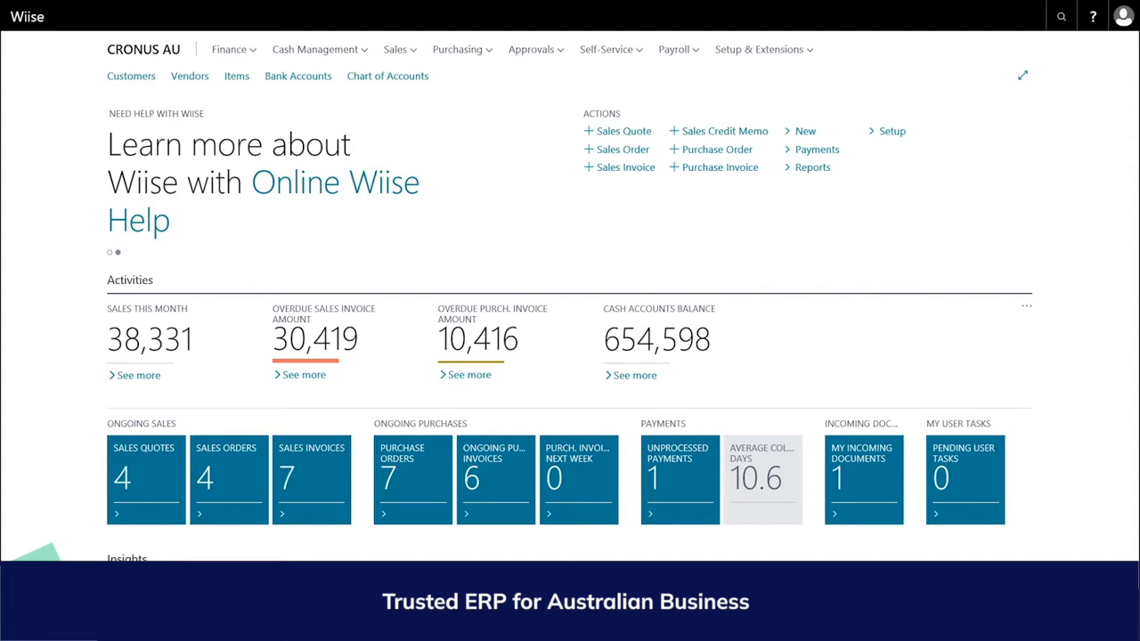
# Step: Search for 'sales quote', then close the search without opening a result
pyautogui.click(1060, 16)
pyautogui.write('sales q')
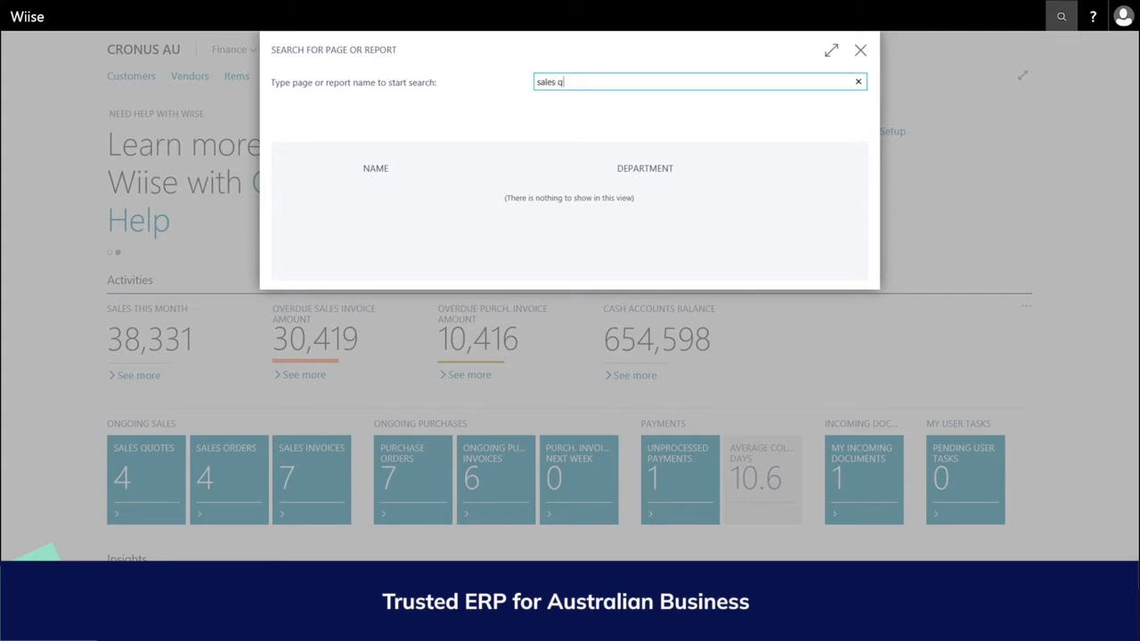
pyautogui.write('uote')
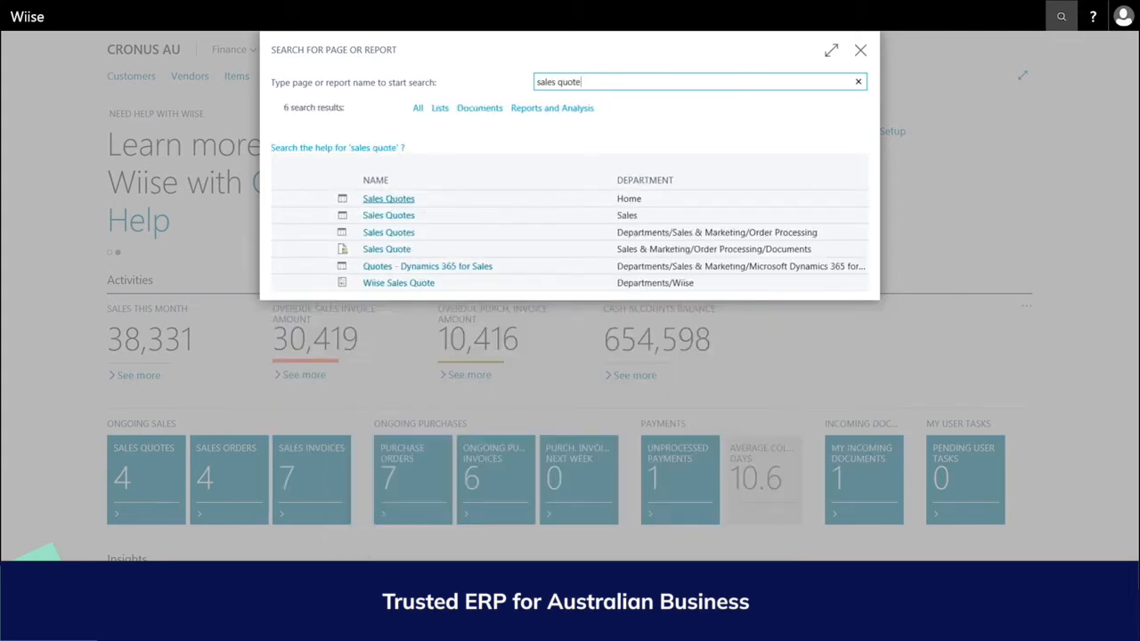
pyautogui.click(860, 50)
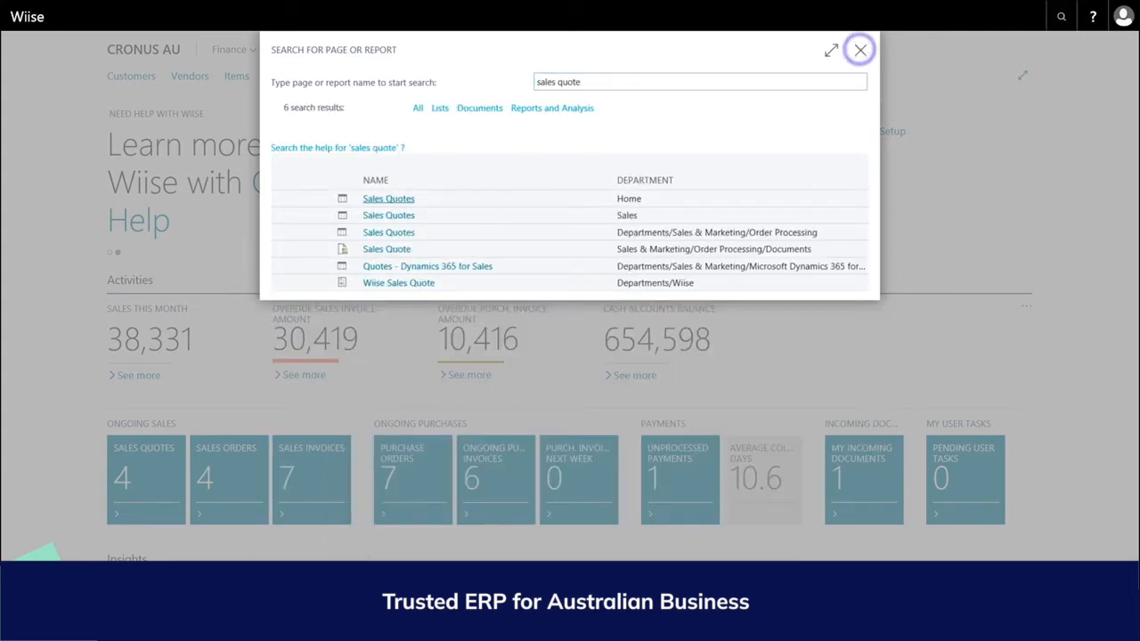
# Step: From the Customers list, start a new sales quote for Cannon Group PLC
pyautogui.click(131, 75)
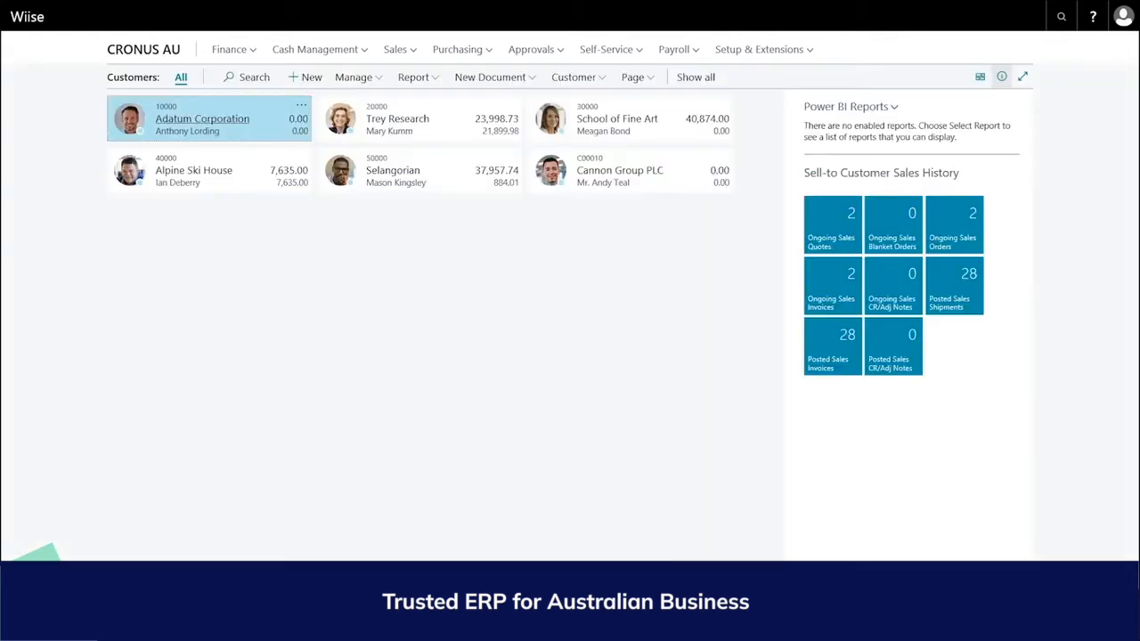
pyautogui.click(623, 171)
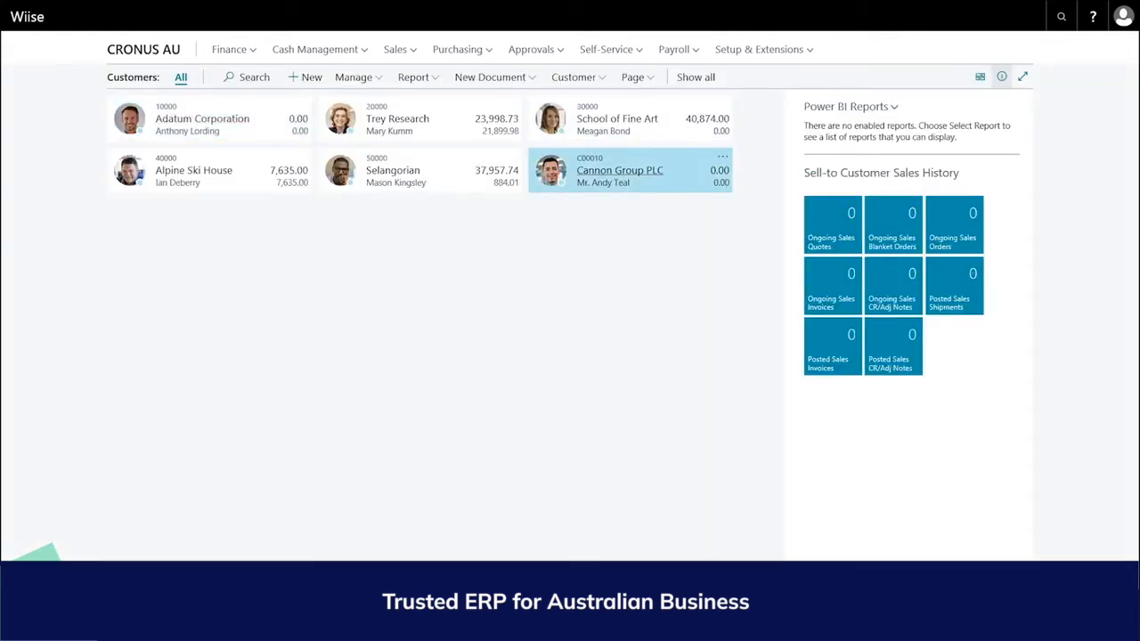
pyautogui.click(490, 76)
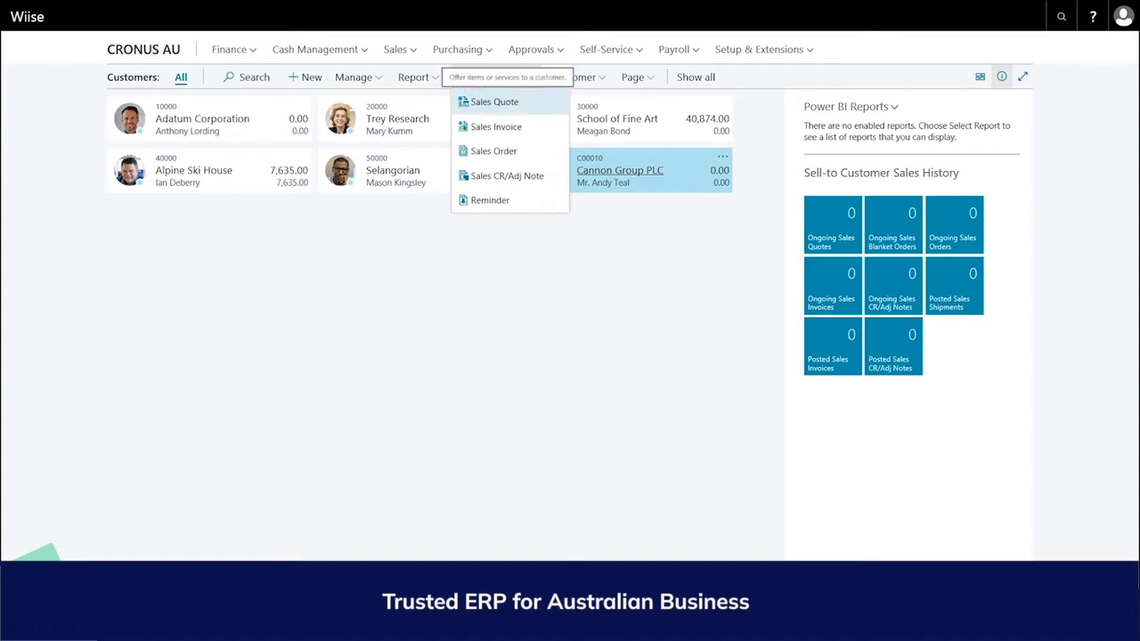
pyautogui.click(500, 99)
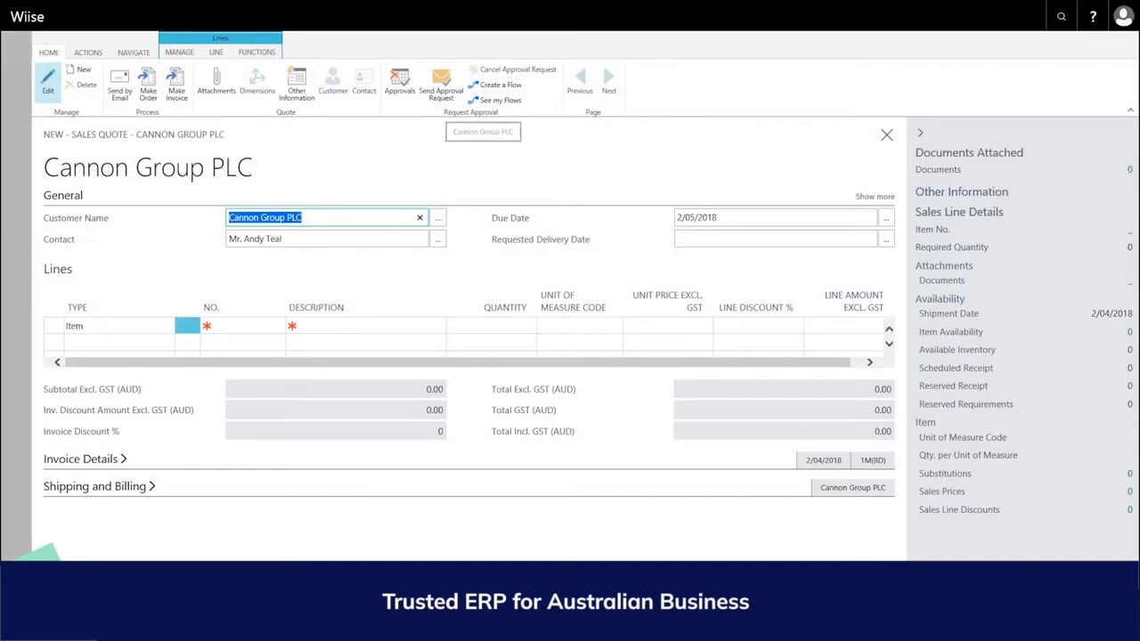
# Step: Show all general fields and set Quote Valid Until Date to 30/05/2018
pyautogui.click(363, 236)
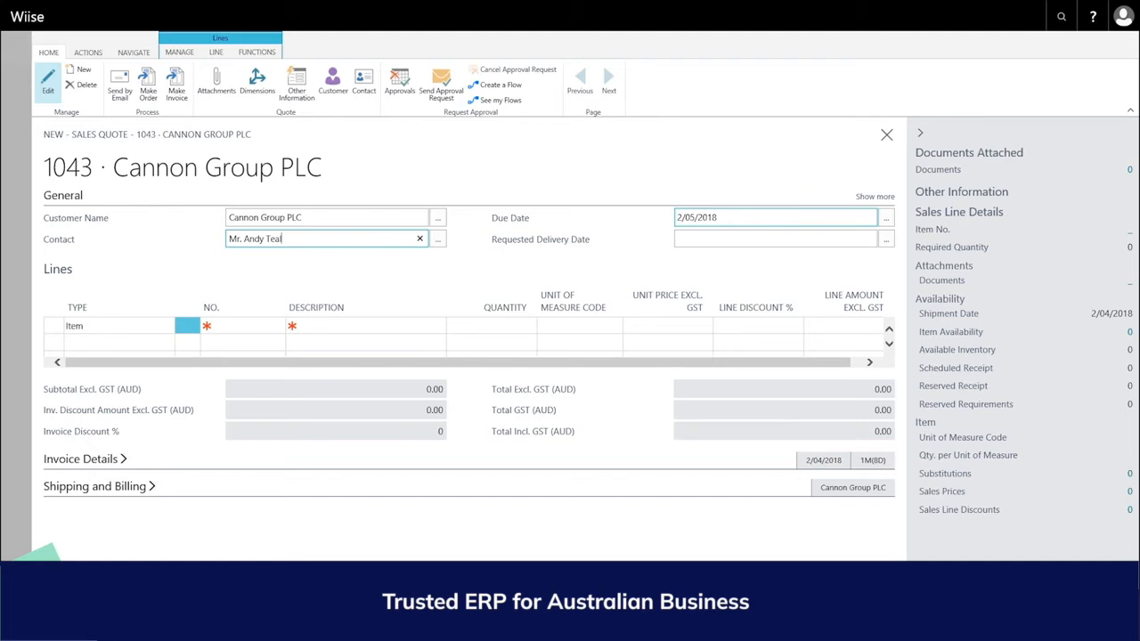
pyautogui.click(760, 214)
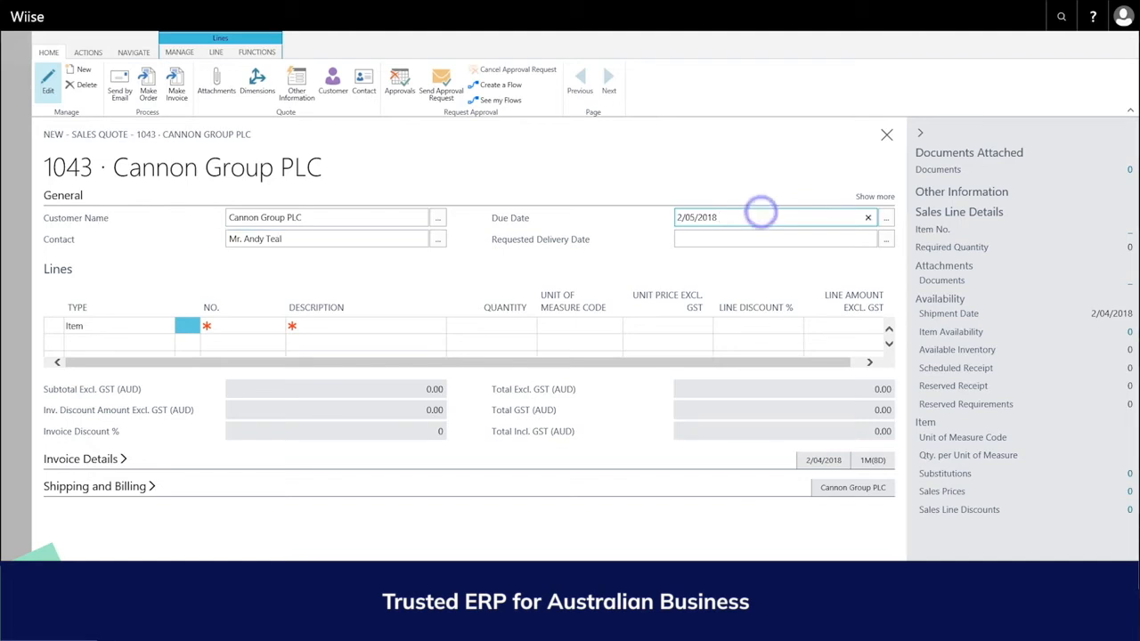
pyautogui.click(863, 197)
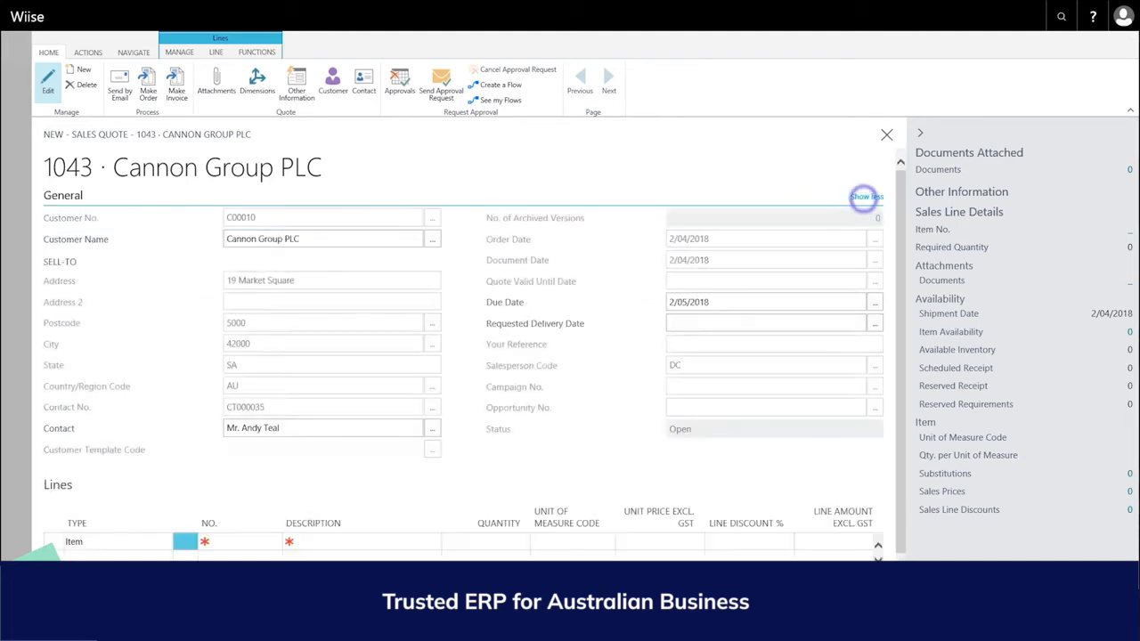
pyautogui.click(682, 278)
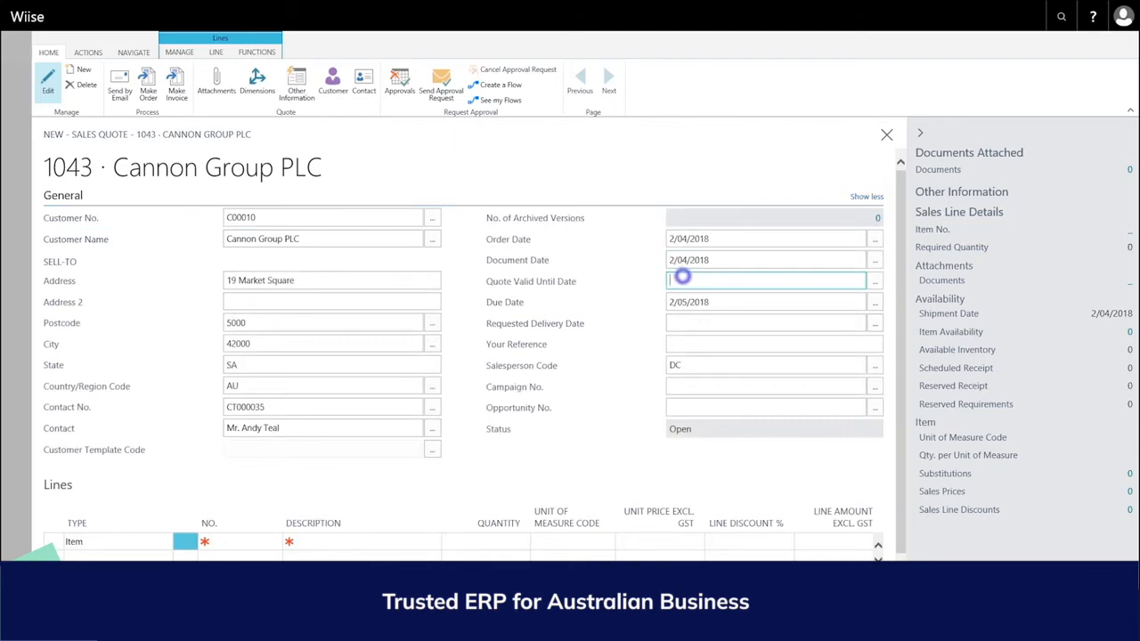
pyautogui.write('30/051')
pyautogui.press('Tab')
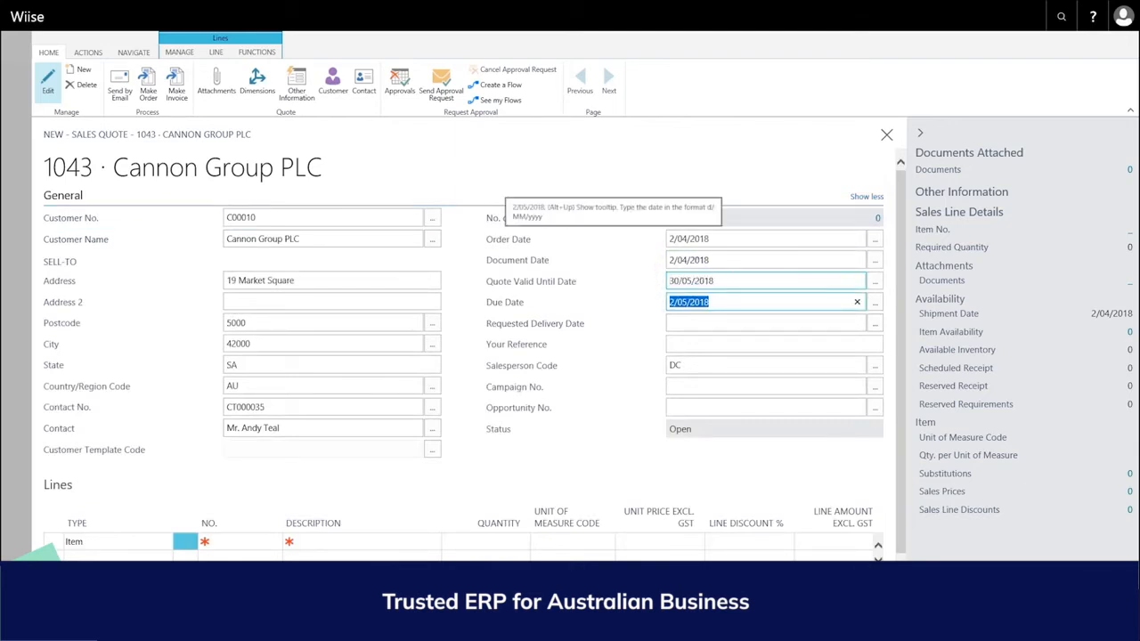
# Step: Enter Your Reference 101acb, leave Campaign No. empty, and collapse the general fields
pyautogui.click(680, 344)
pyautogui.write('101')
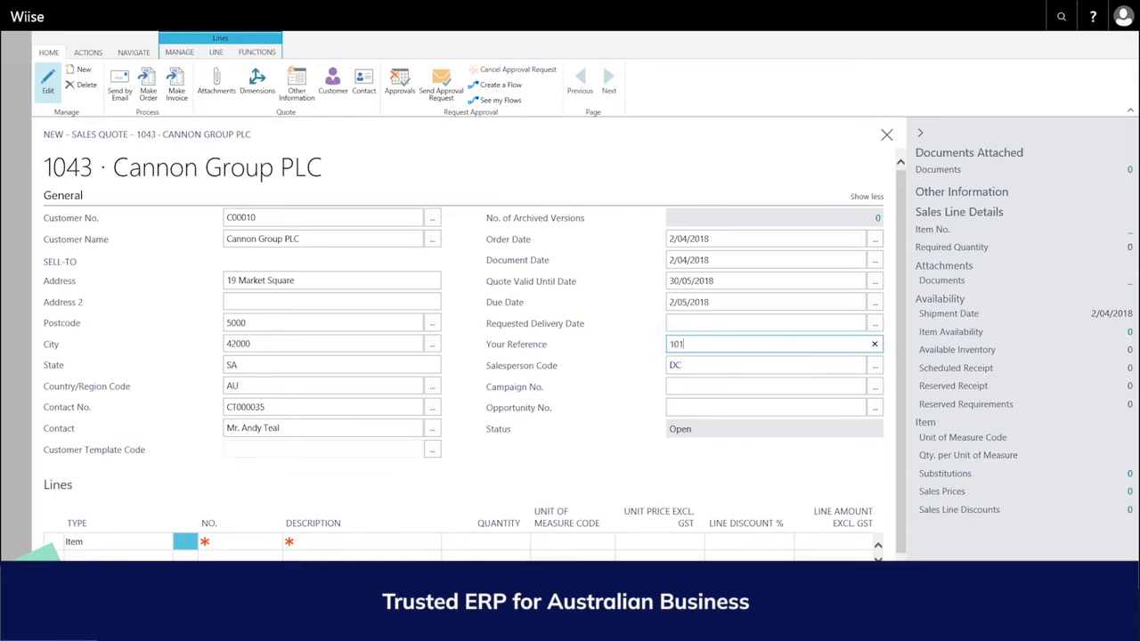
pyautogui.write('acb')
pyautogui.press('Tab')
pyautogui.press('Tab')
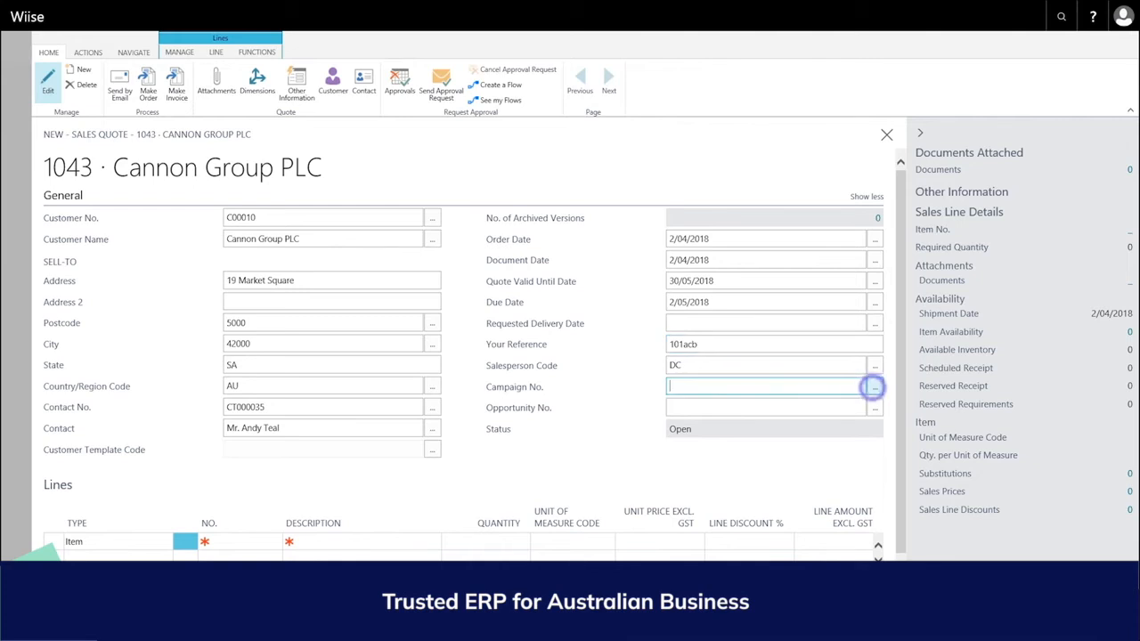
pyautogui.click(875, 386)
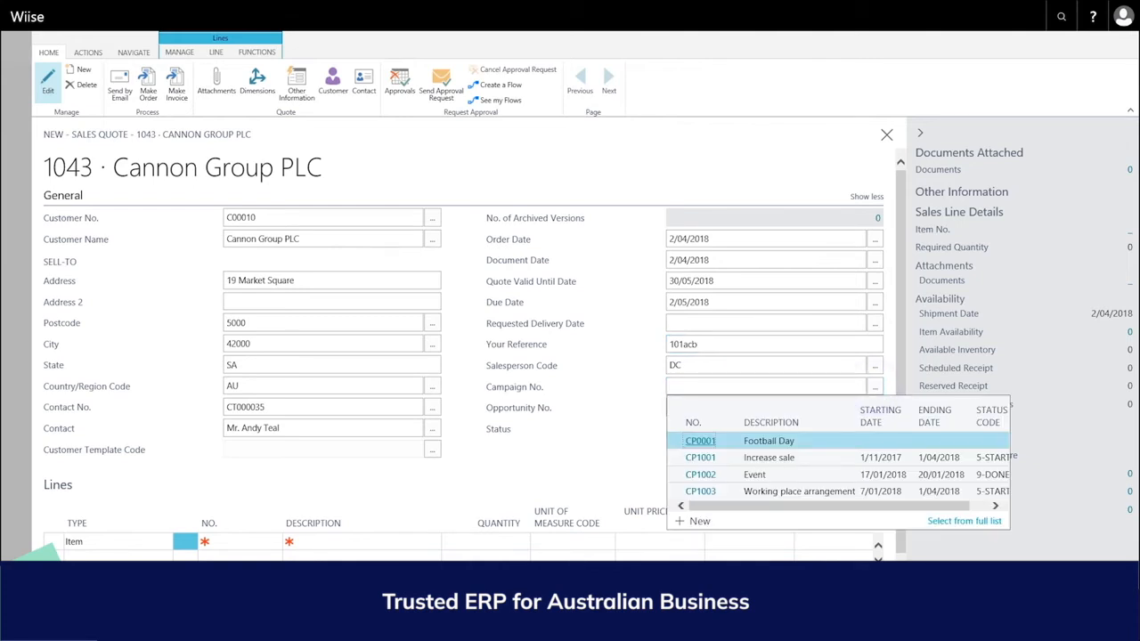
pyautogui.click(590, 446)
pyautogui.click(866, 195)
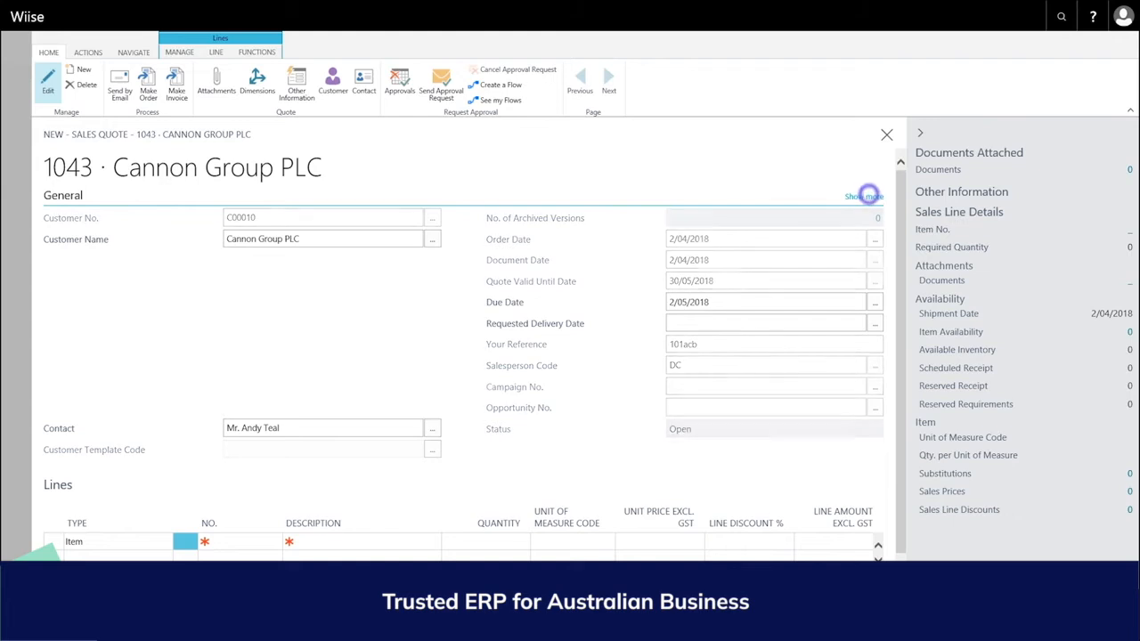
pyautogui.click(242, 326)
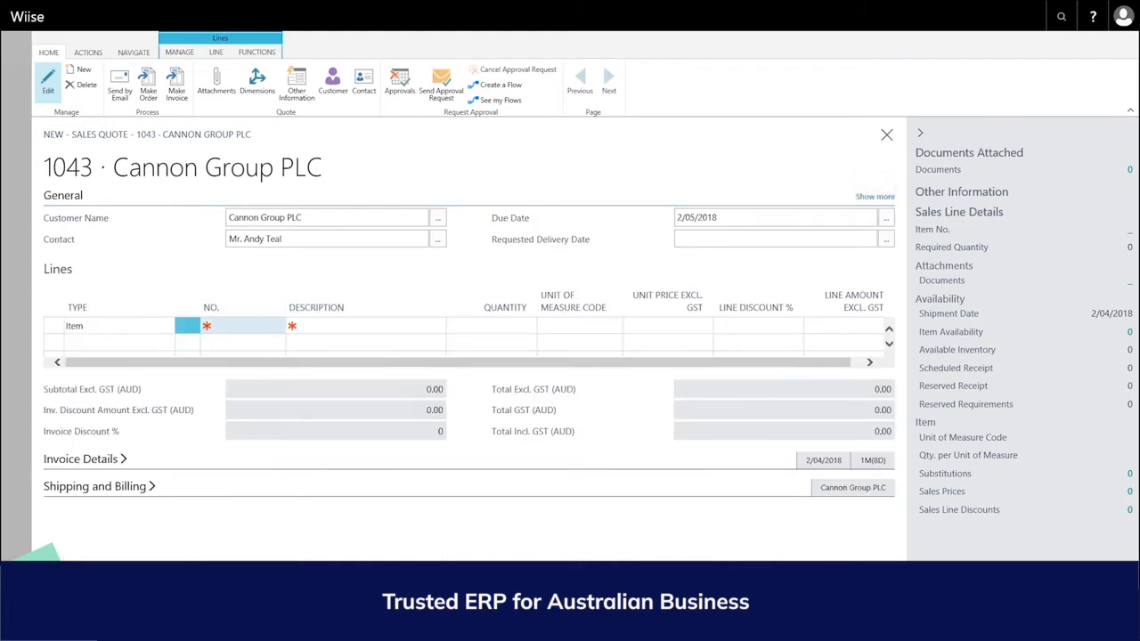
# Step: Add a first line of 5 ANTWERP Conference Tables (item 1920-S)
pyautogui.click(231, 325)
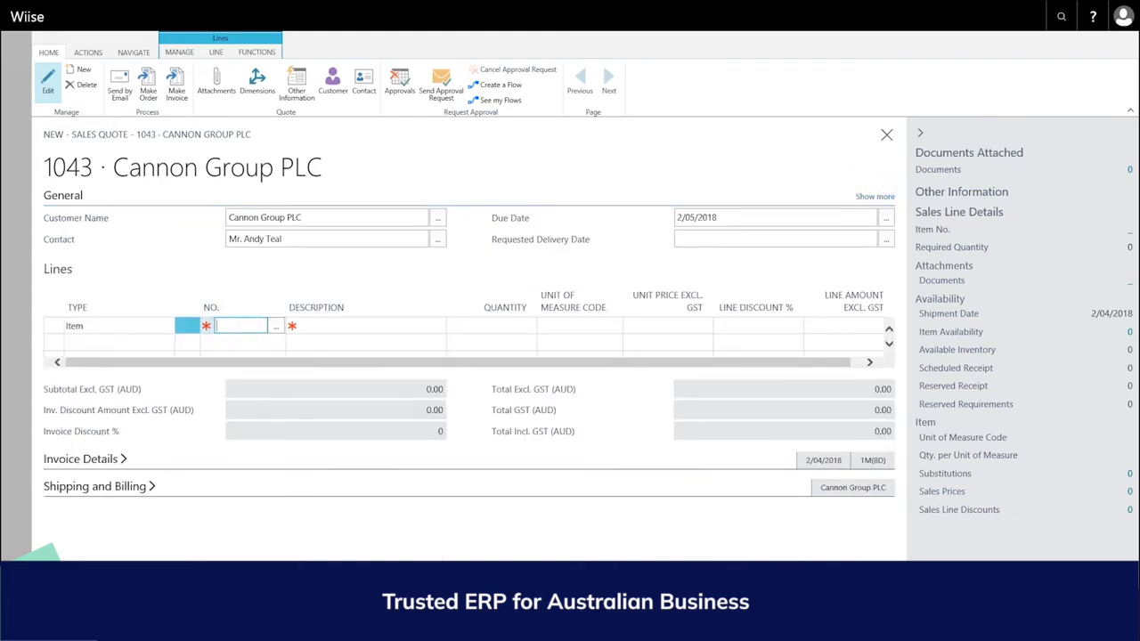
pyautogui.click(276, 326)
pyautogui.click(255, 326)
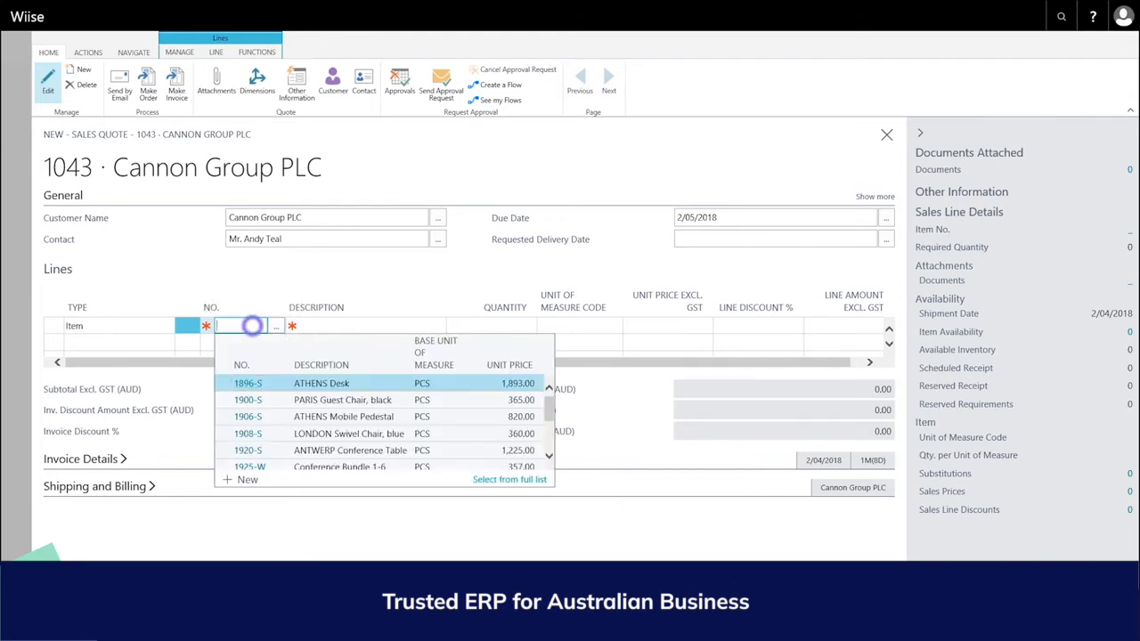
pyautogui.write('ahtwerp')
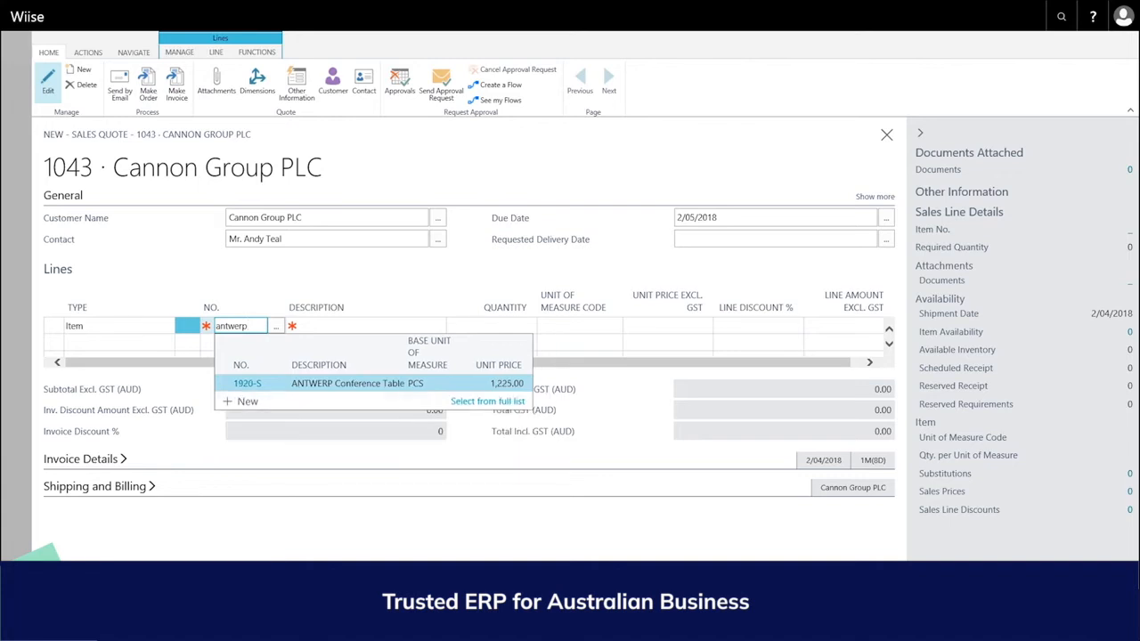
pyautogui.click(250, 384)
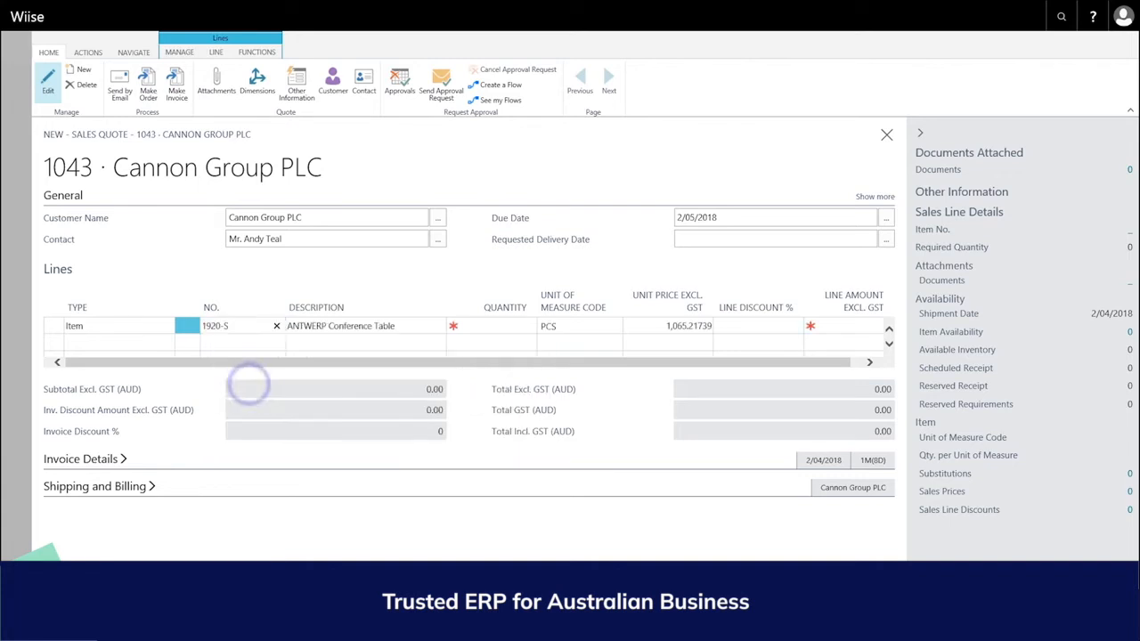
pyautogui.click(498, 325)
pyautogui.write('5')
pyautogui.press('Return')
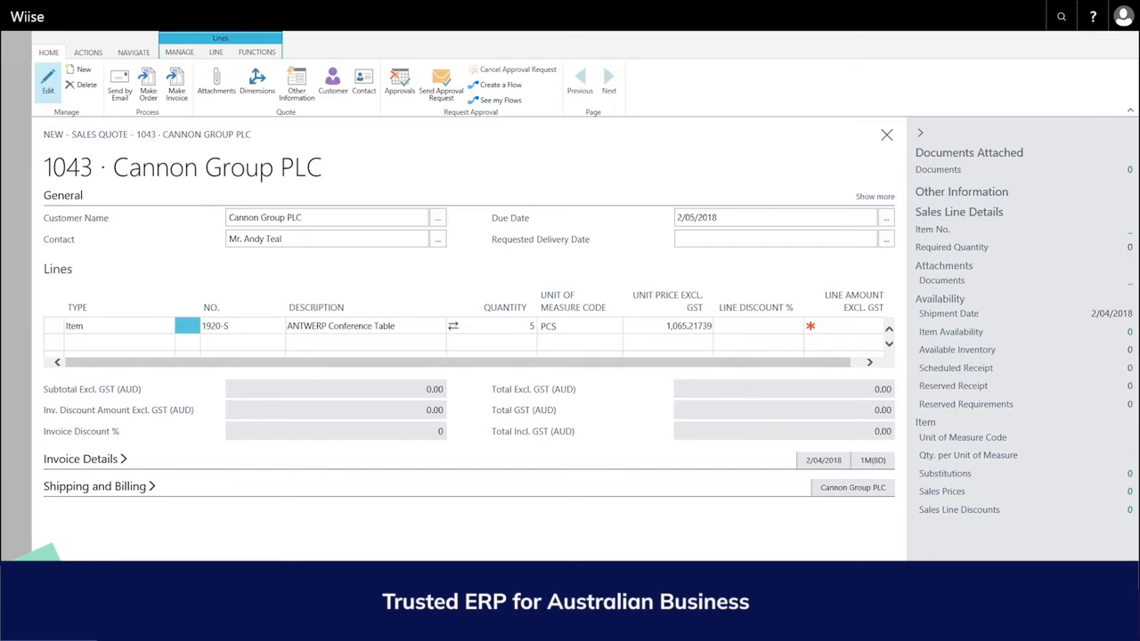
# Step: Add a second line with 2 hours of Office Furniture Setup Service
pyautogui.click(239, 342)
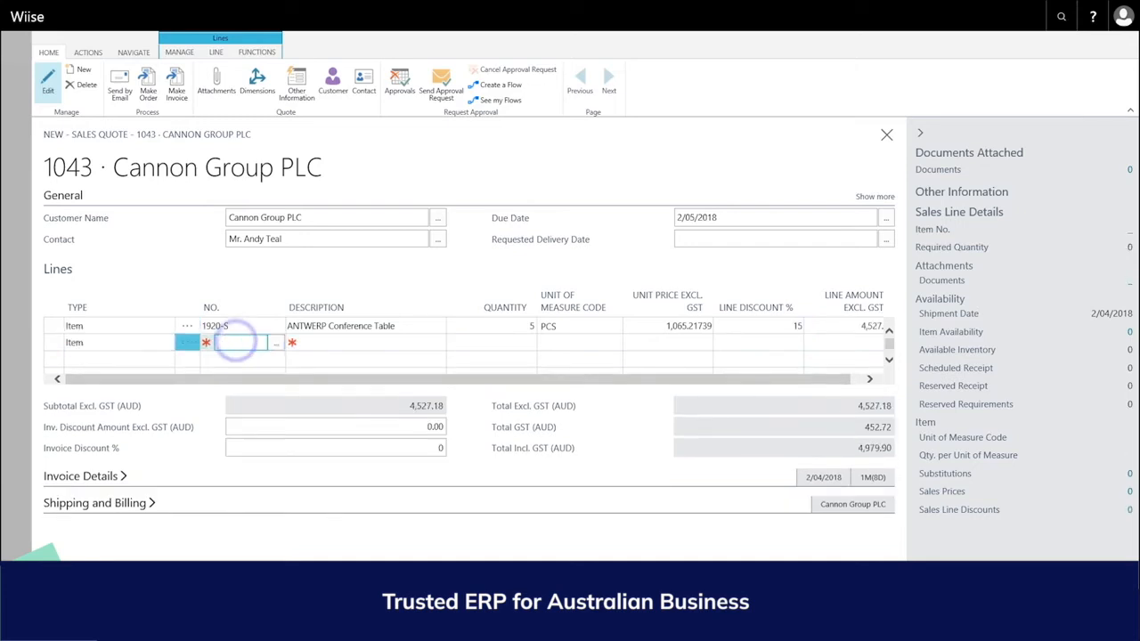
pyautogui.write('set')
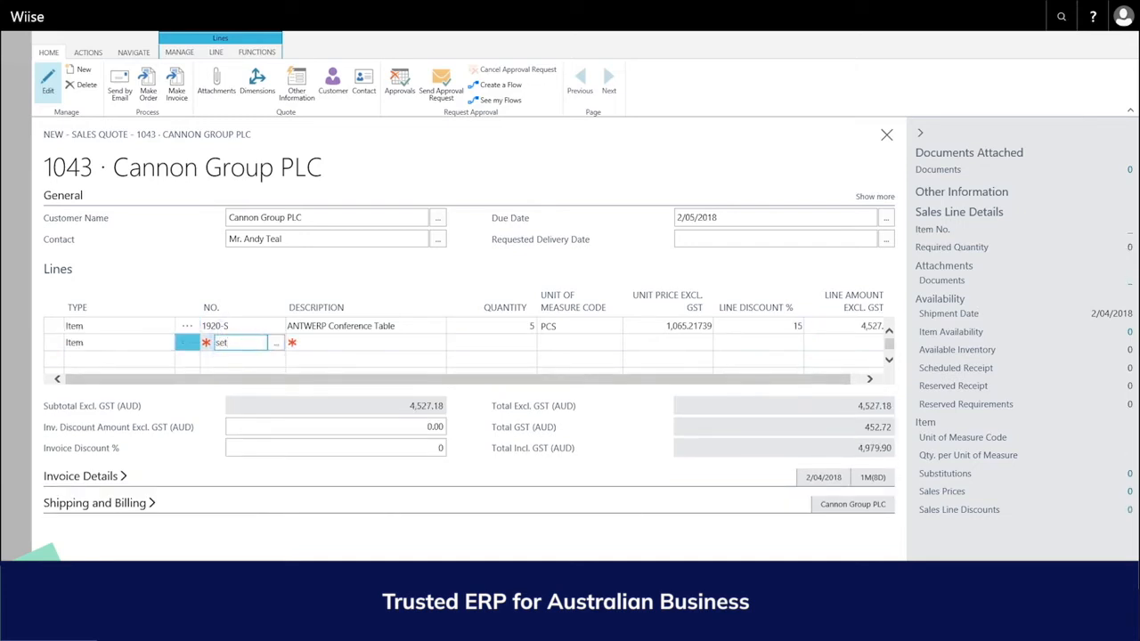
pyautogui.click(257, 399)
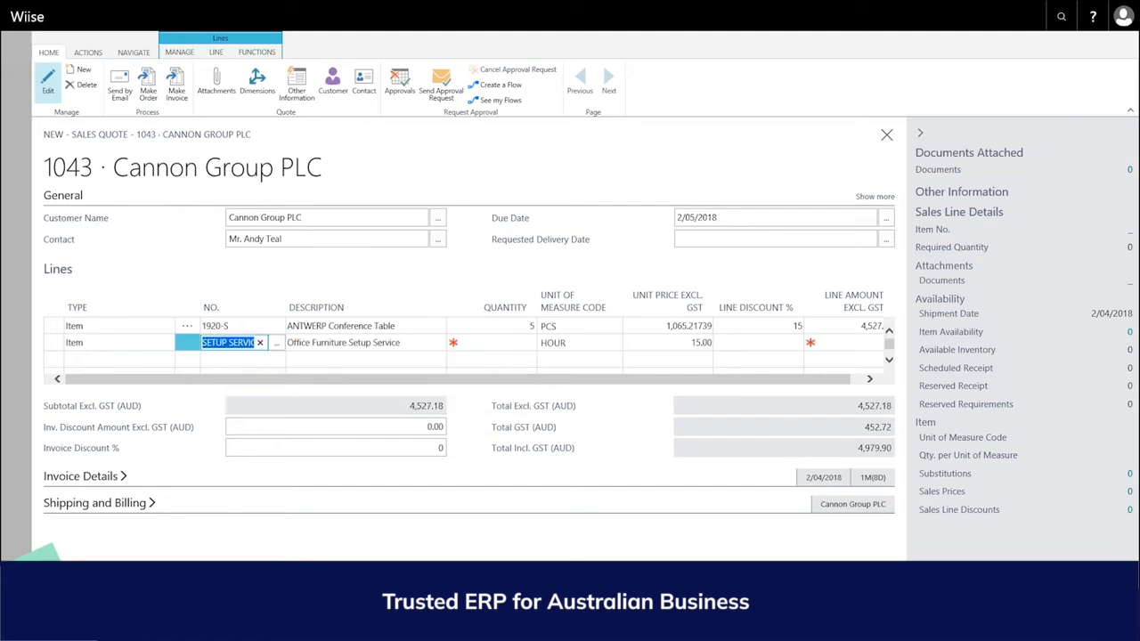
pyautogui.click(501, 342)
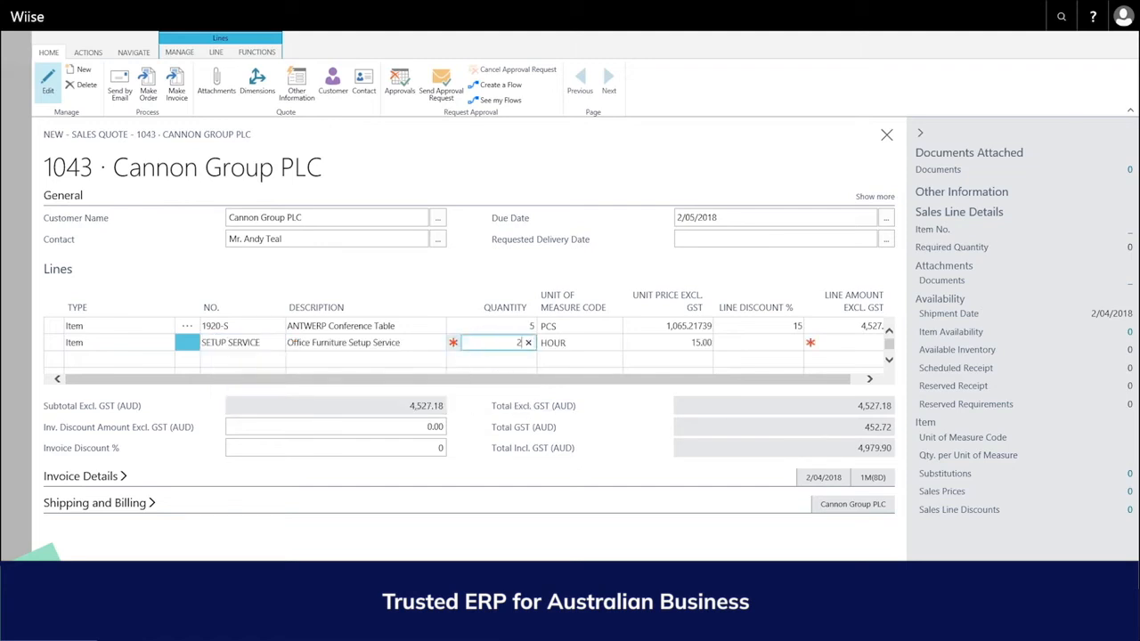
pyautogui.write('2')
pyautogui.click(497, 359)
pyautogui.click(130, 359)
pyautogui.click(166, 359)
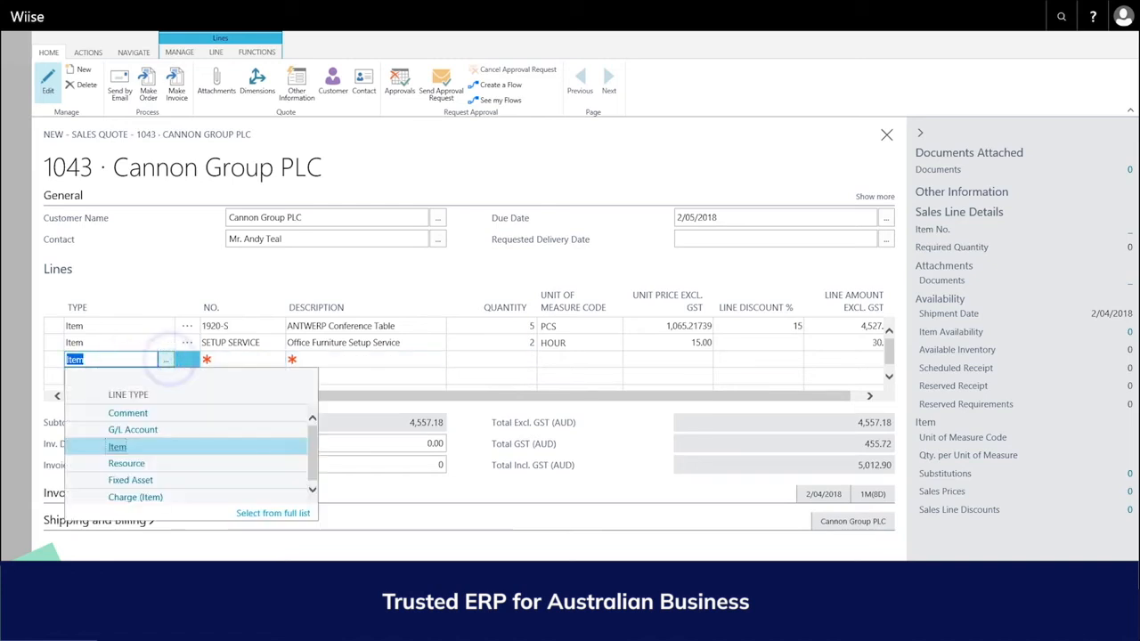
# Step: Make the third line a Comment line reading 'delivery and setup of conf tables'
pyautogui.click(120, 460)
pyautogui.click(229, 359)
pyautogui.click(275, 360)
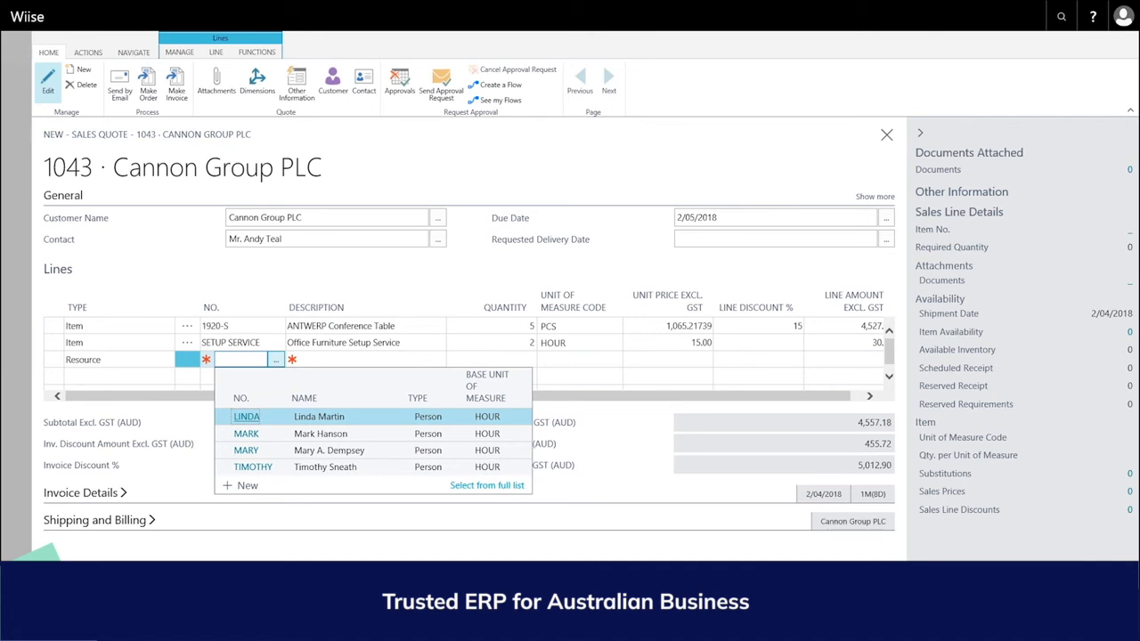
pyautogui.click(116, 359)
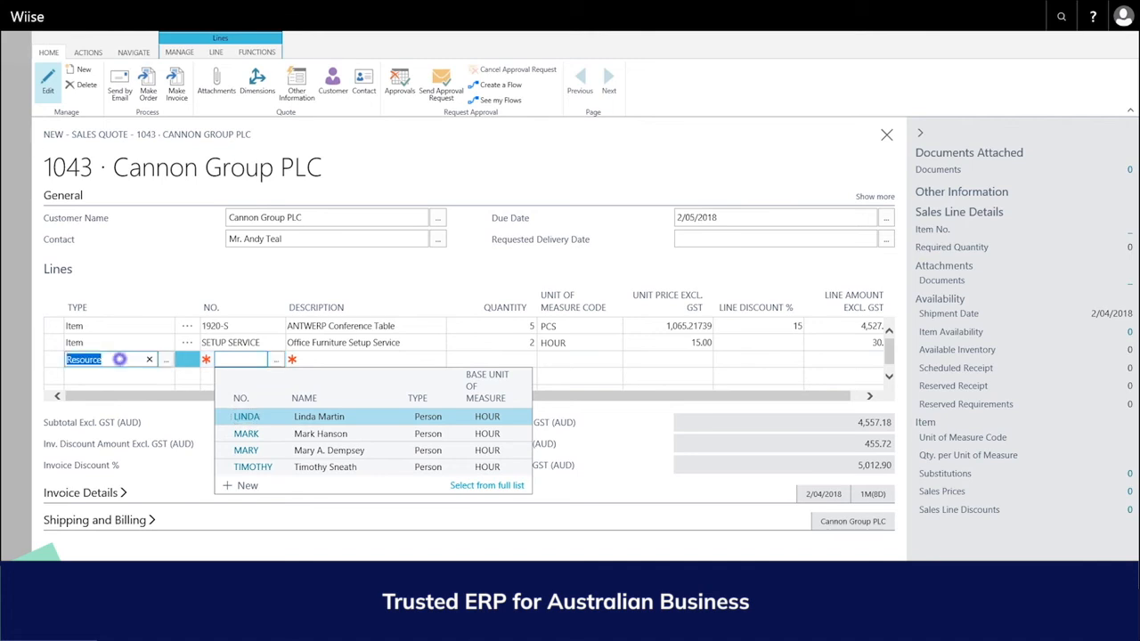
pyautogui.click(167, 359)
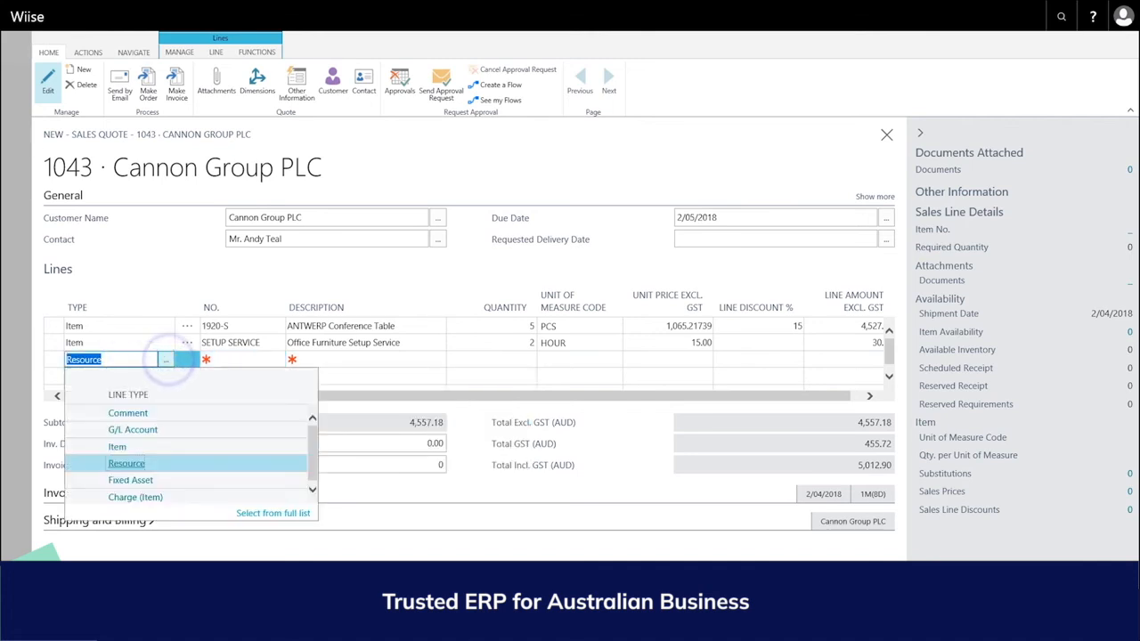
pyautogui.click(127, 412)
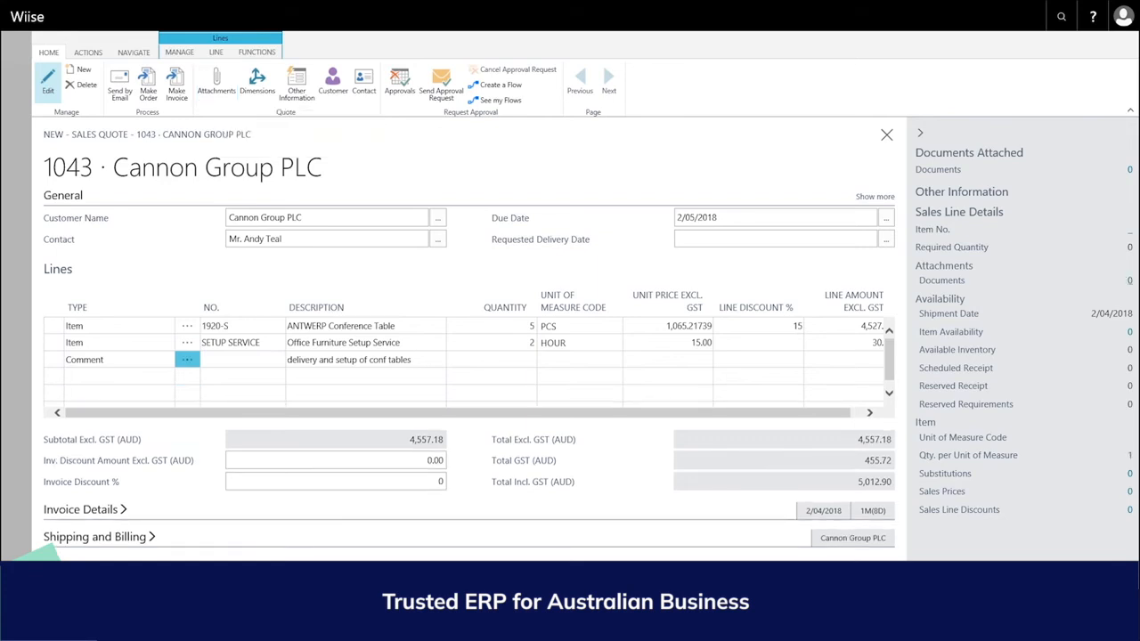
# Step: Release quote 1043 and prepare it for emailing
pyautogui.click(88, 51)
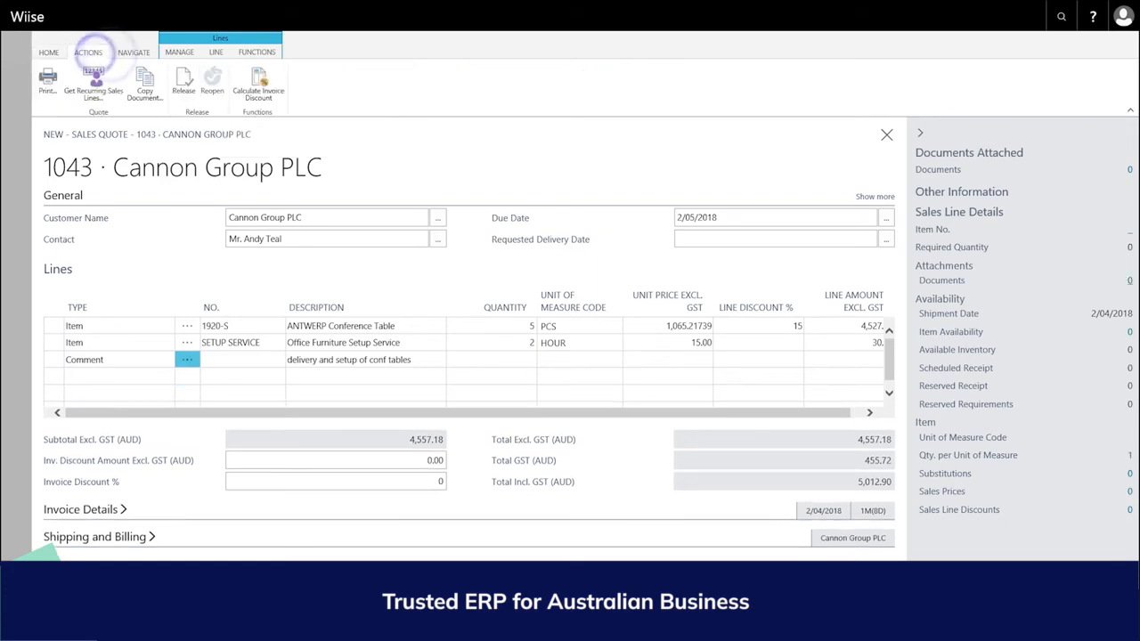
pyautogui.click(183, 82)
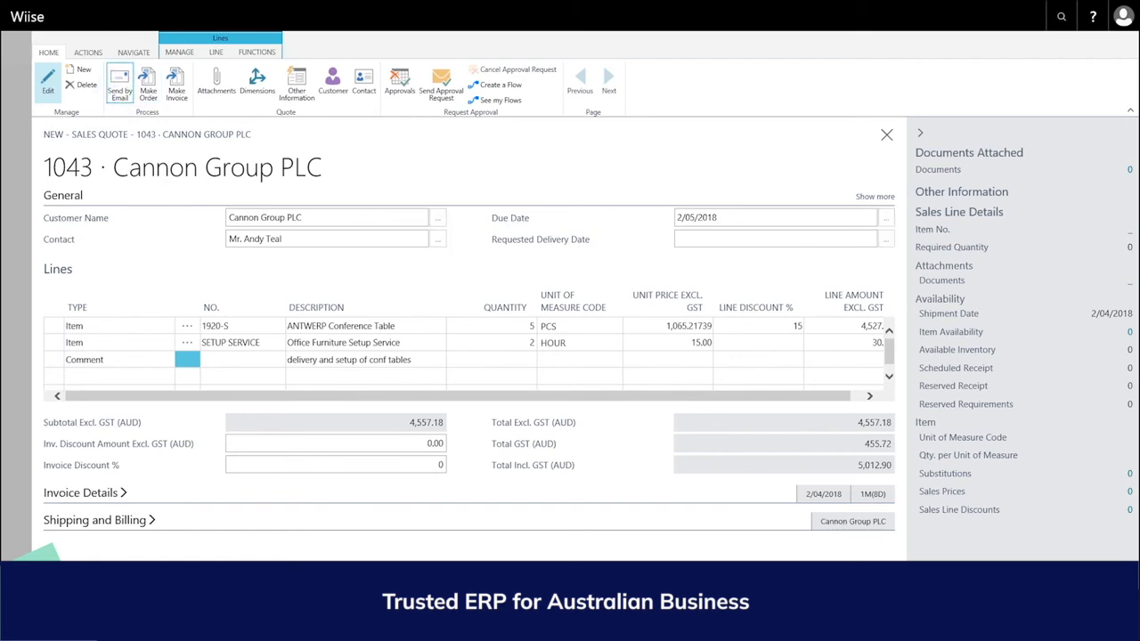
pyautogui.click(119, 85)
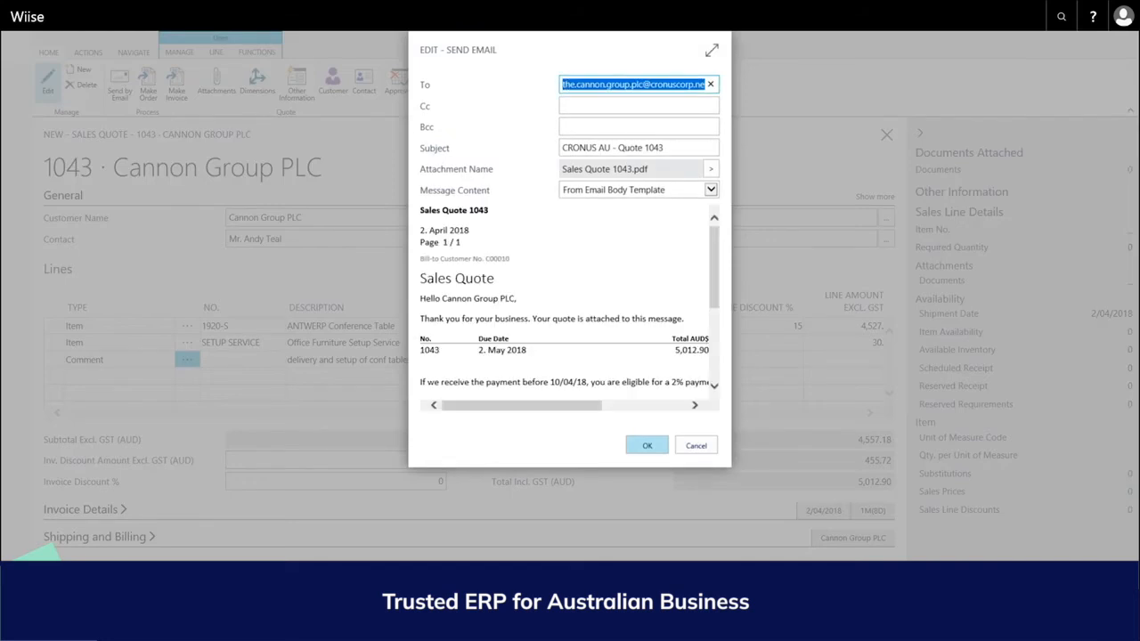
# Step: Send Sales Quote 1043.pdf by email, then convert the quote to invoice 102001
pyautogui.press('Return')
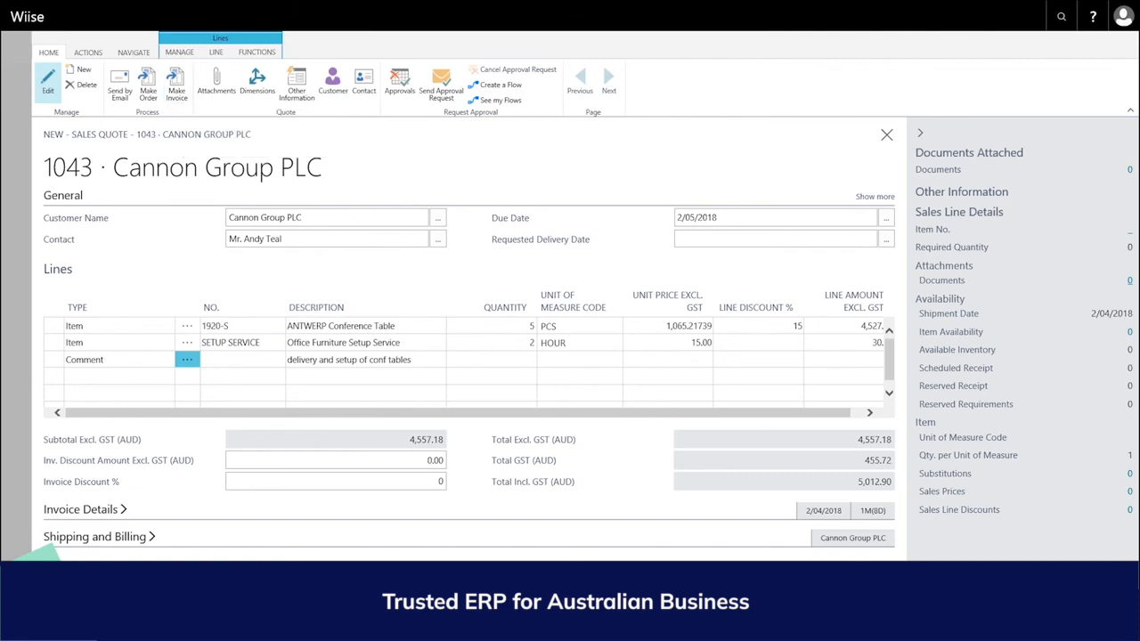
pyautogui.click(174, 86)
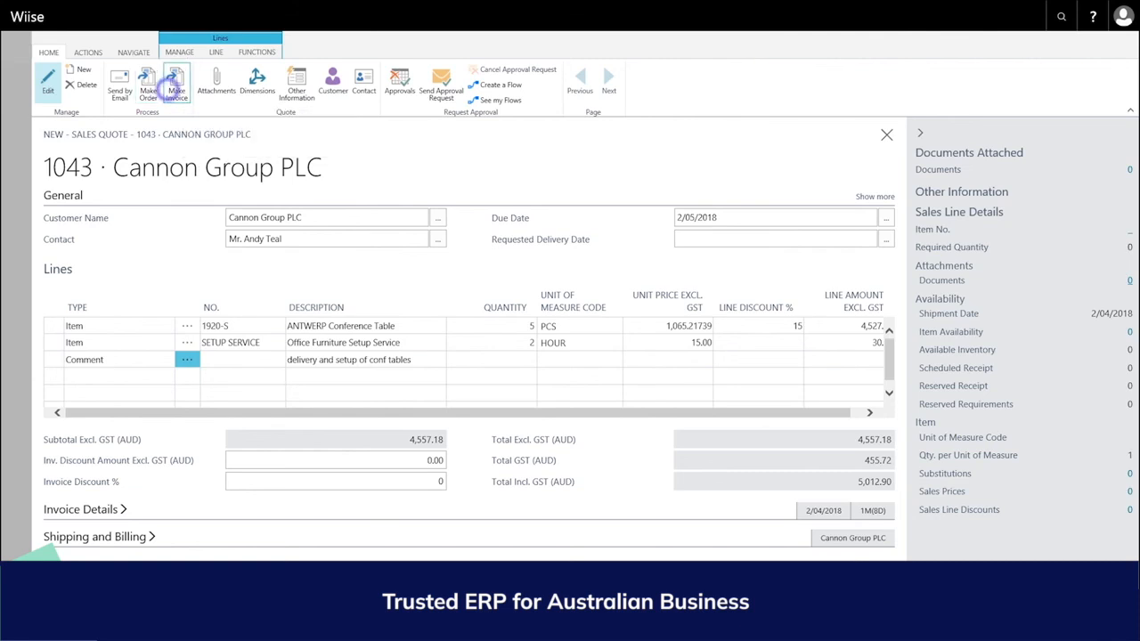
pyautogui.click(643, 356)
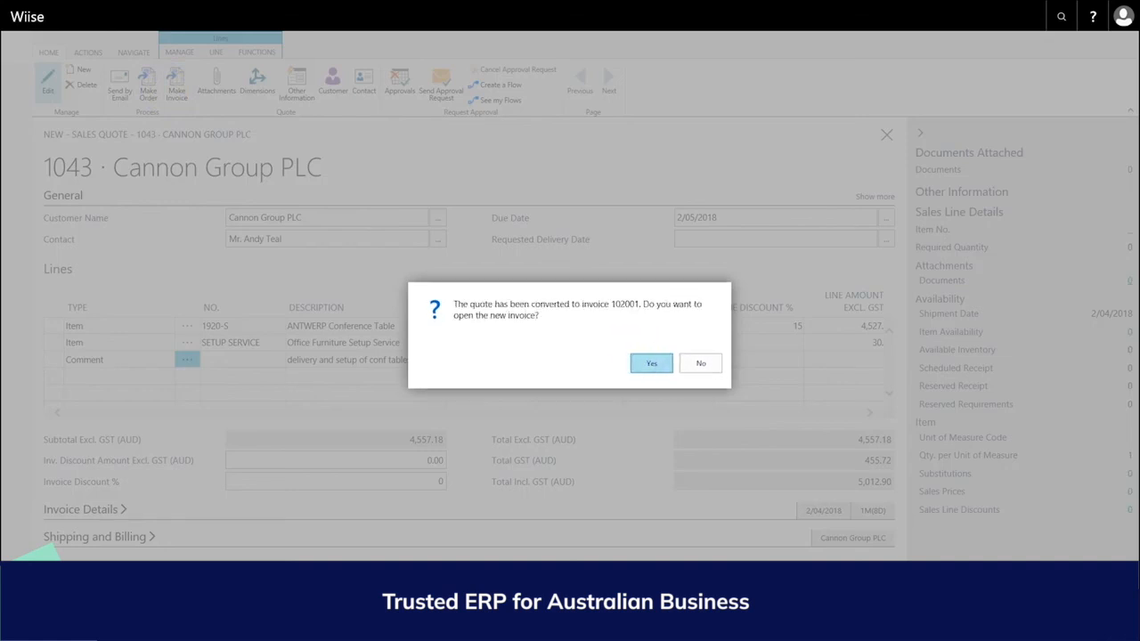
pyautogui.click(648, 360)
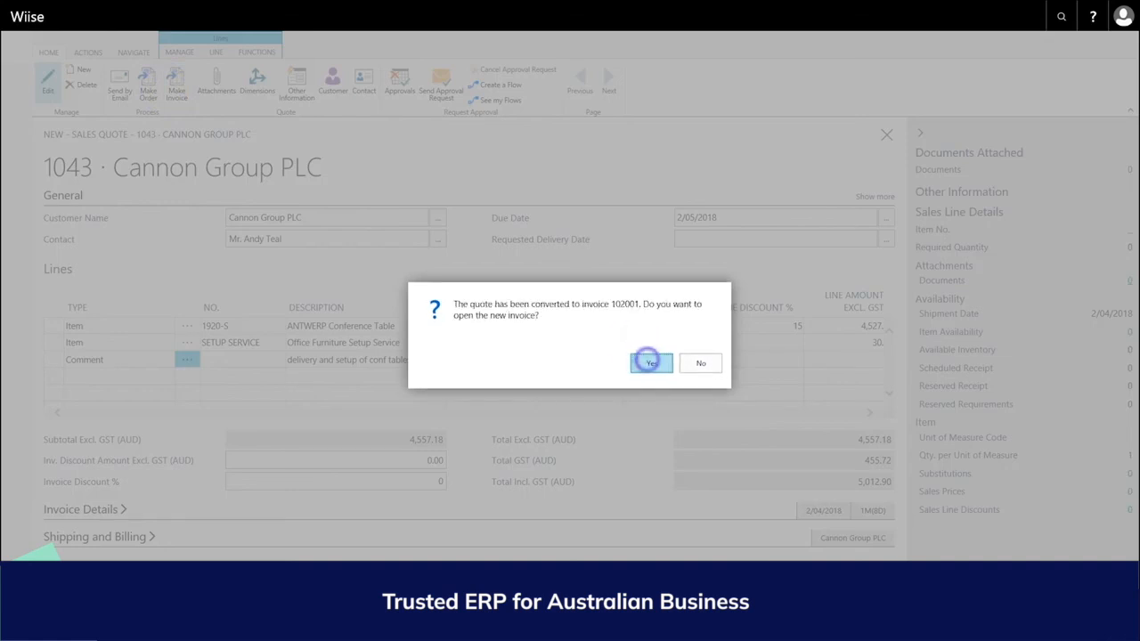